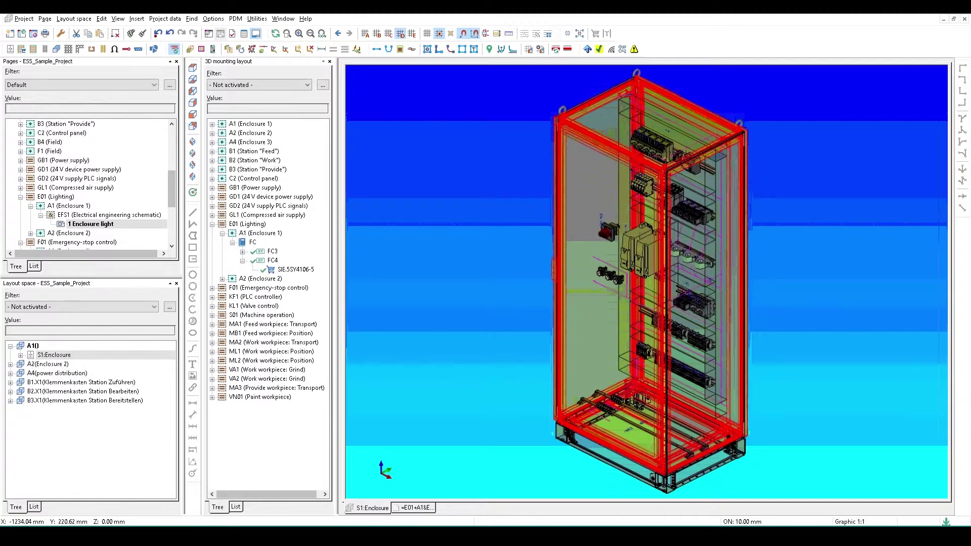
Insert the enclosure light and socket circuit macro, Variant A multi-line, below the supply lines on the Enclosure light schematic page
click(424, 509)
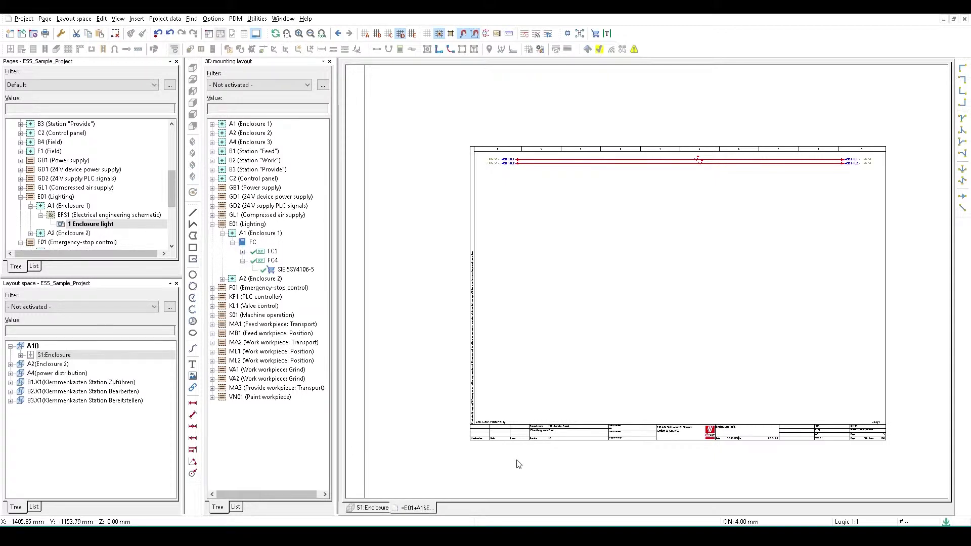
scroll(682, 329, up, 2)
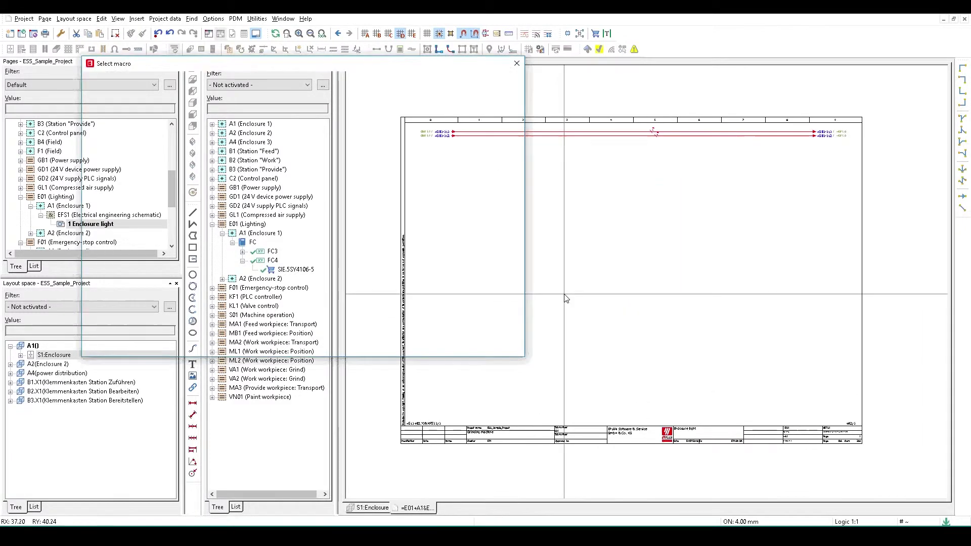
click(397, 277)
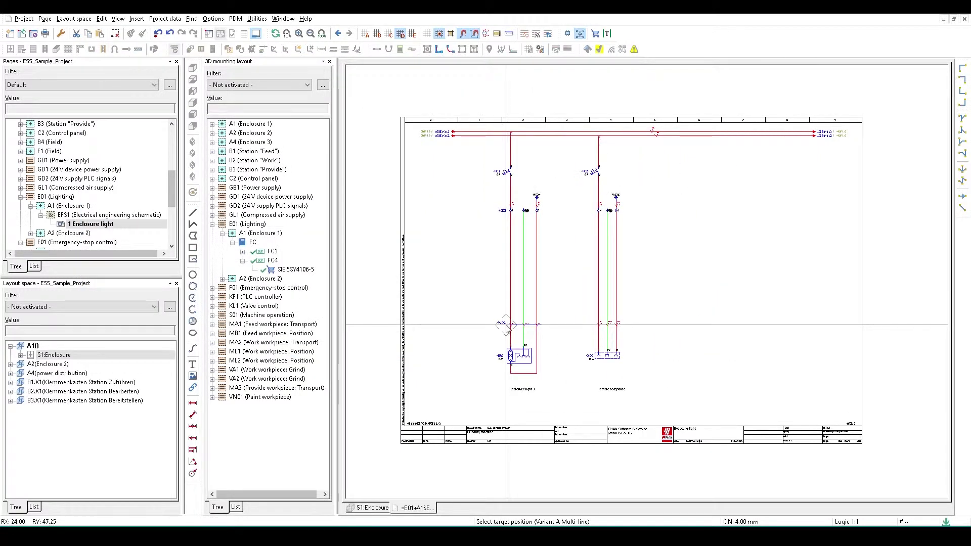
click(507, 326)
key(Return)
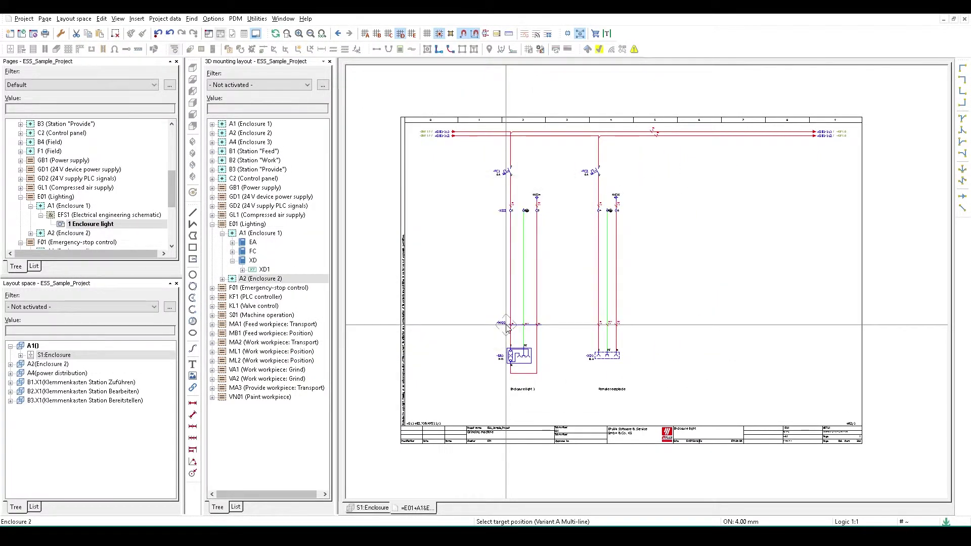
key(Escape)
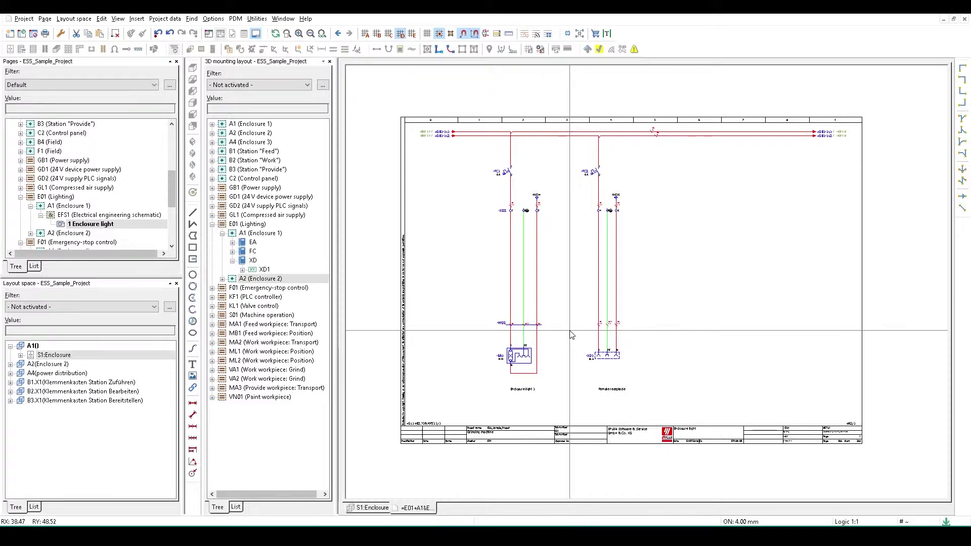
Examine the parts data of the enclosure light circuit breaker, including its macro and connection point pattern
click(599, 171)
ctrl+click(510, 171)
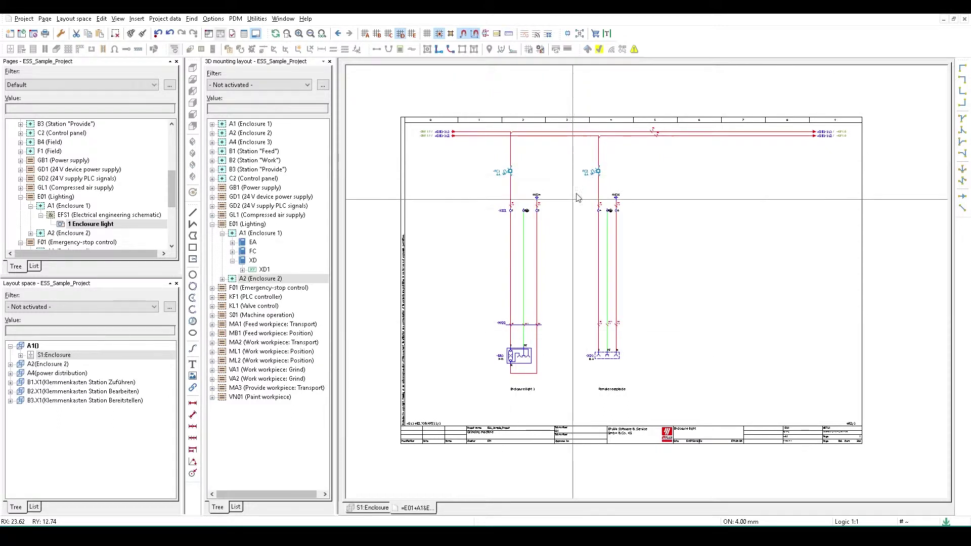
double_click(502, 172)
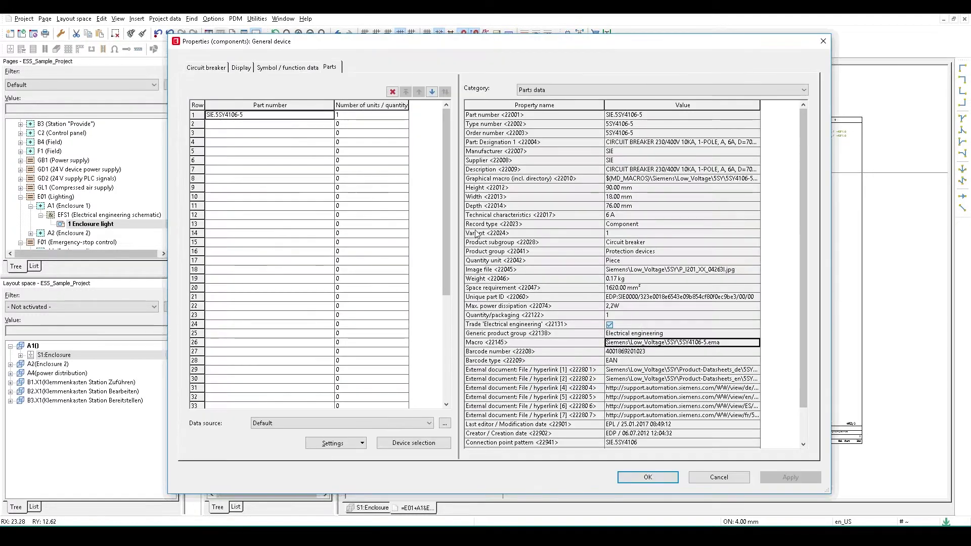
click(247, 118)
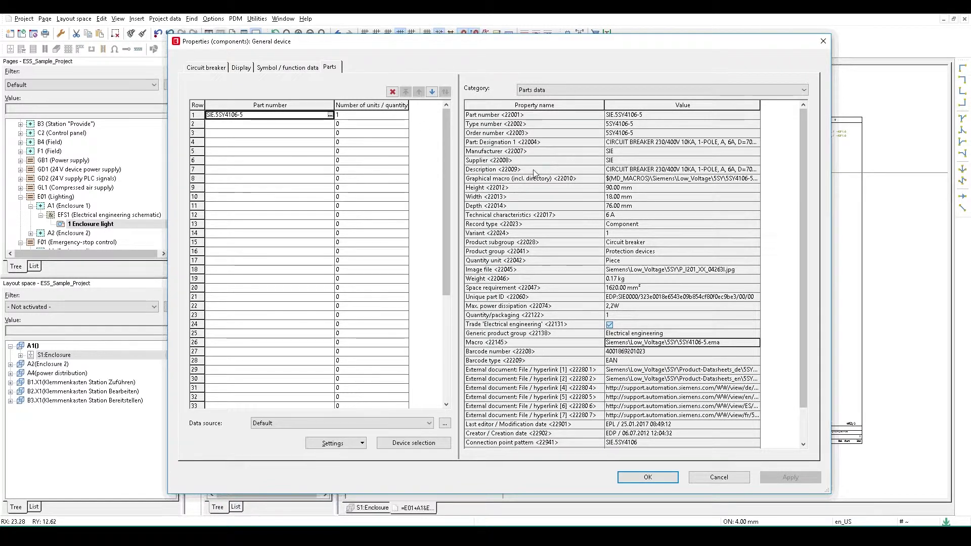
click(659, 342)
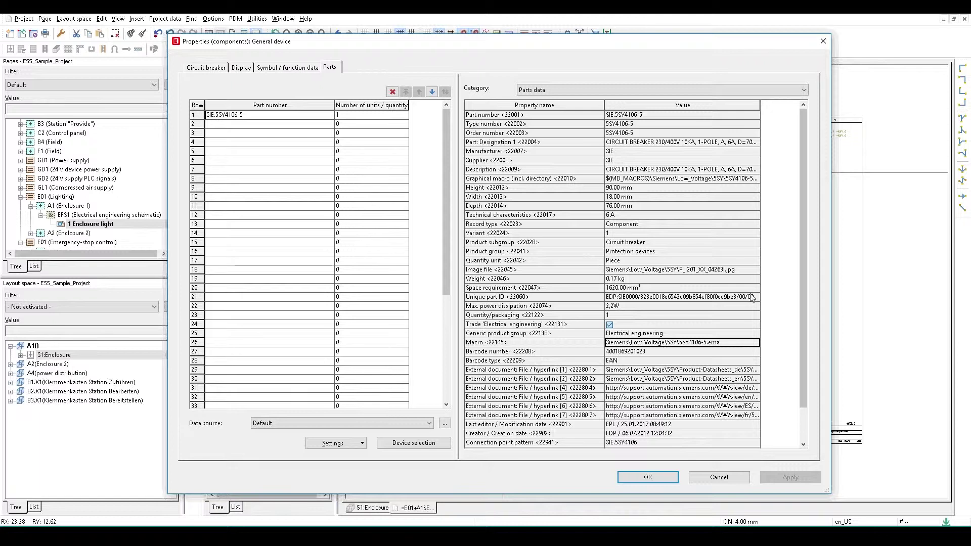
drag(806, 256, 803, 305)
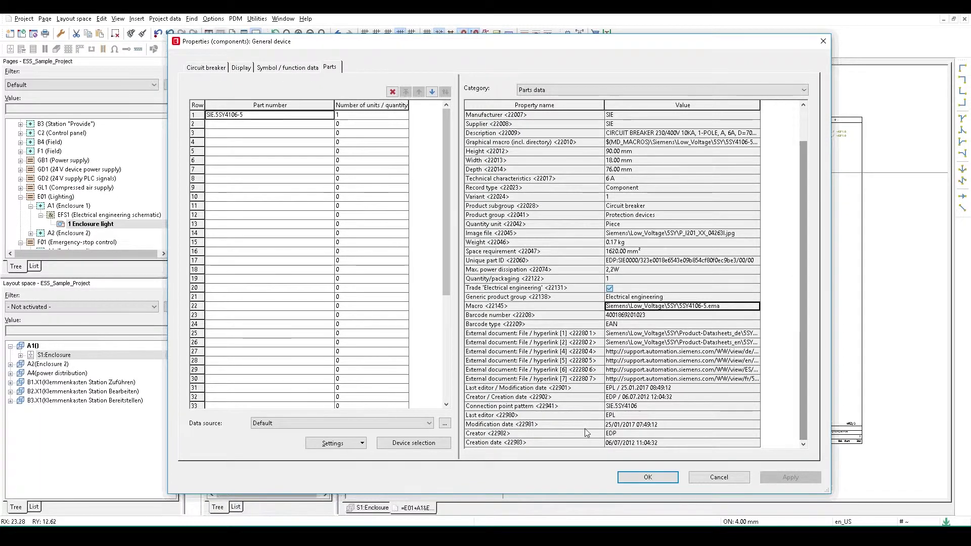
click(627, 407)
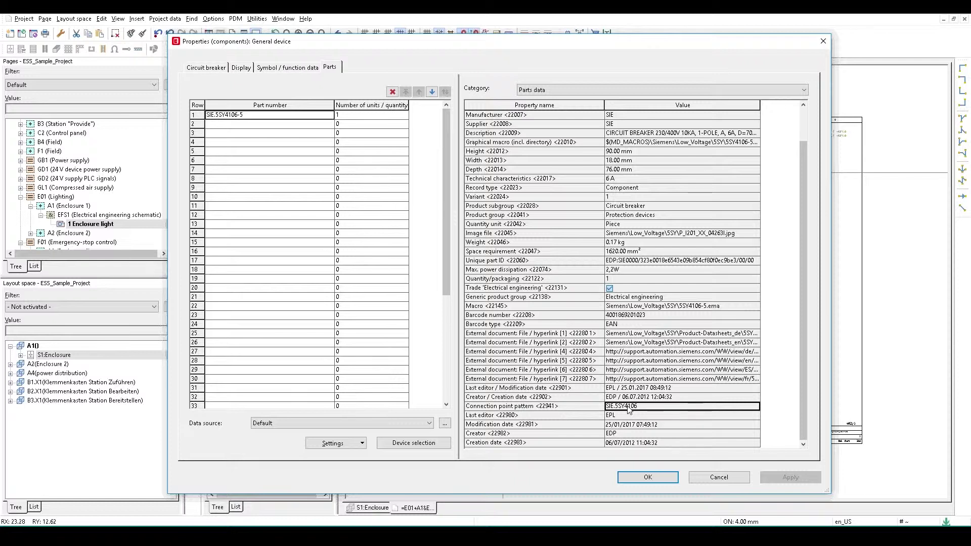
click(648, 476)
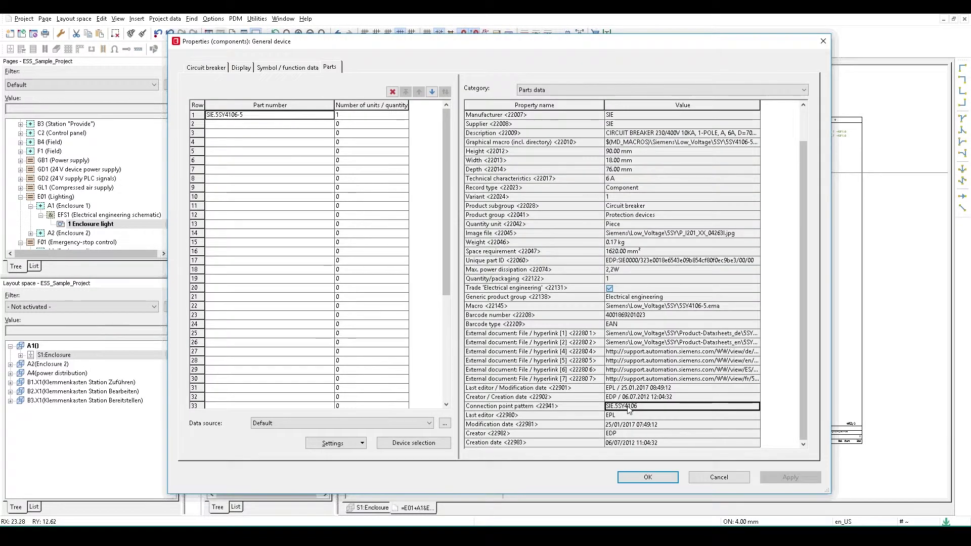
click(648, 477)
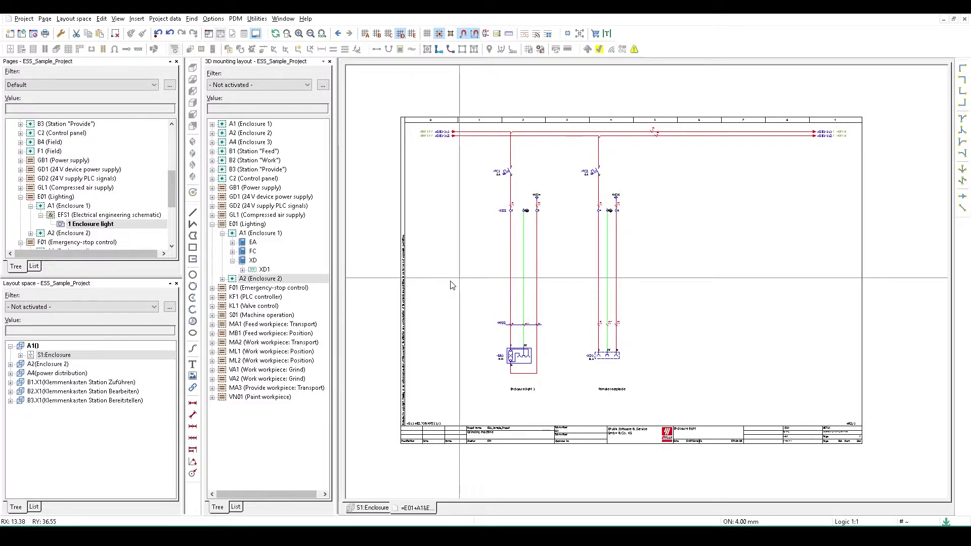
Examine the report pages filed under A1 (Enclosure 1) in the project's page structure
drag(169, 194, 173, 172)
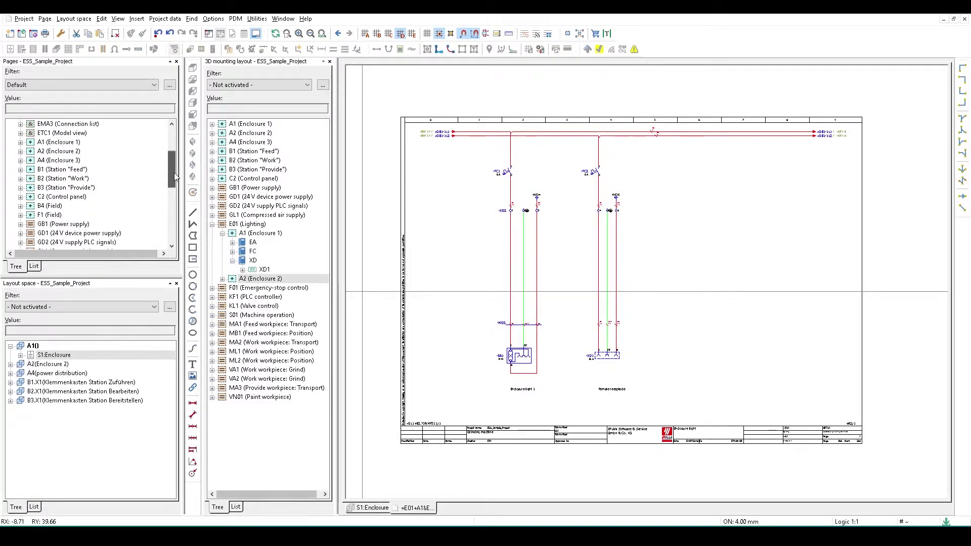
click(65, 144)
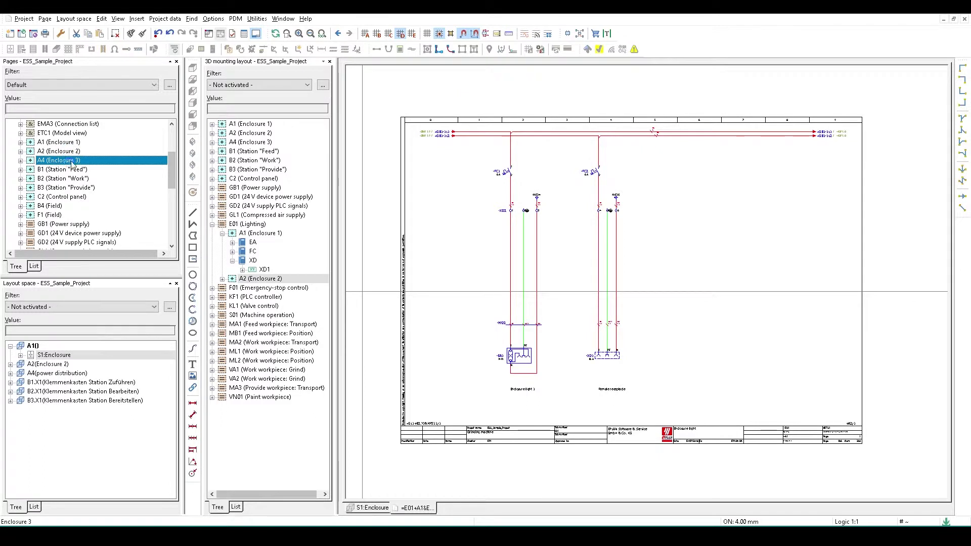
click(551, 178)
click(67, 143)
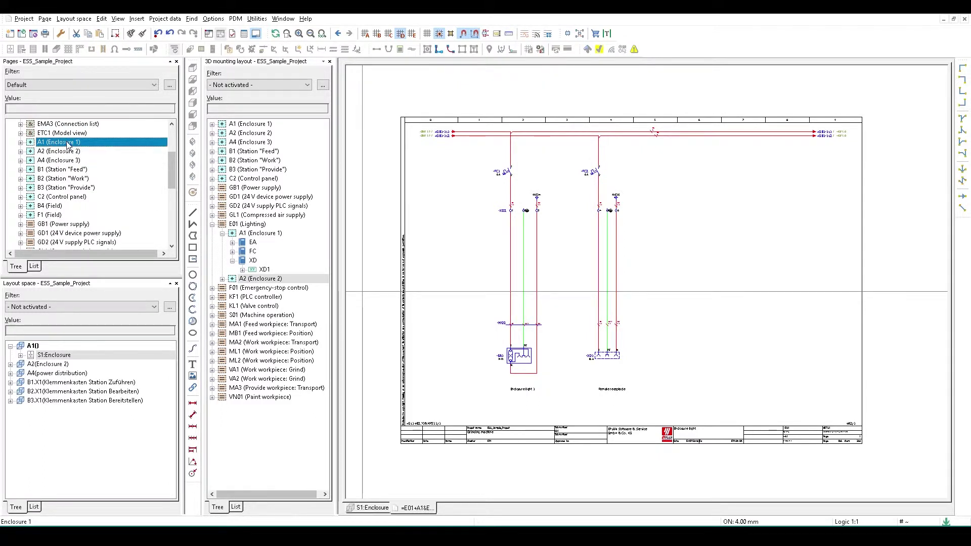
click(21, 142)
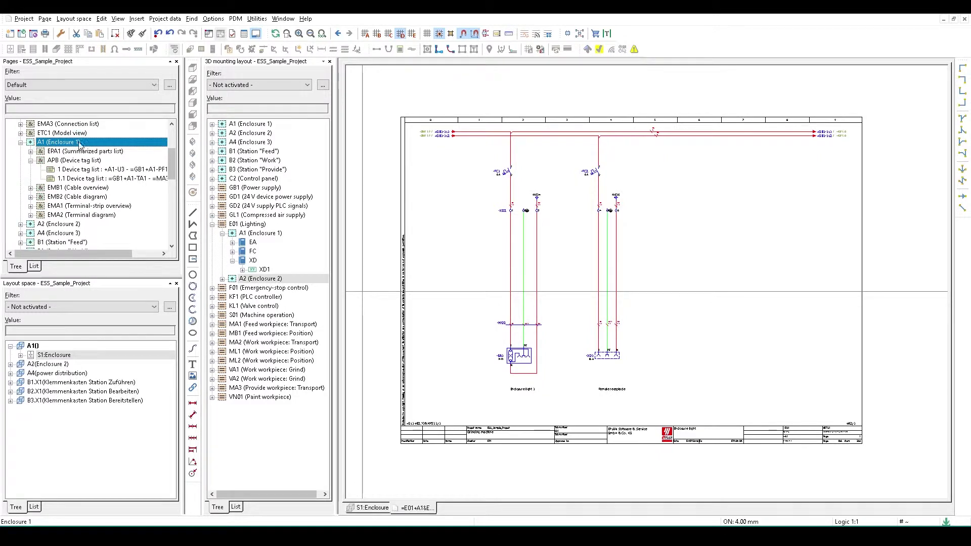
click(21, 142)
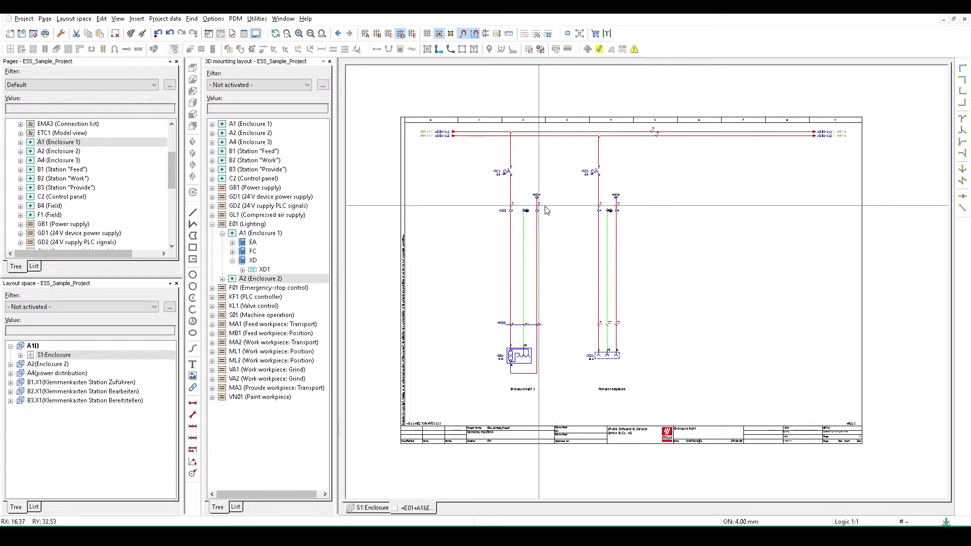
Locate the inserted lighting devices in the 3D mounting layout navigator and display the front mounting panel of enclosure A1
right_click(508, 357)
click(506, 270)
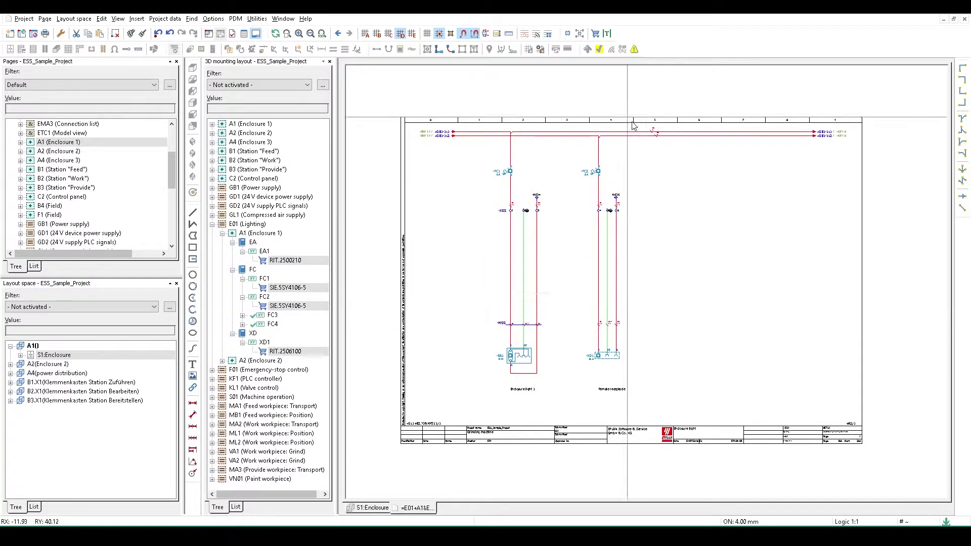
click(371, 508)
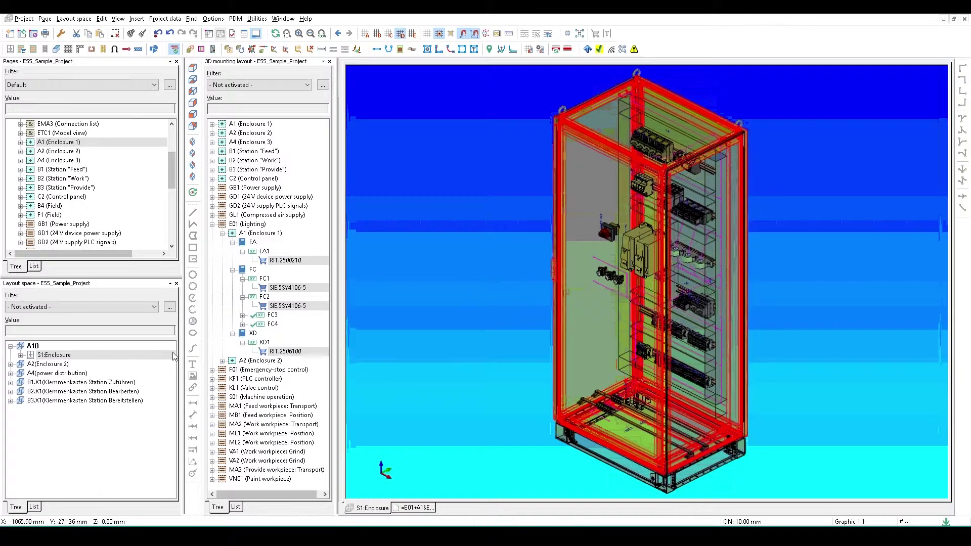
click(20, 355)
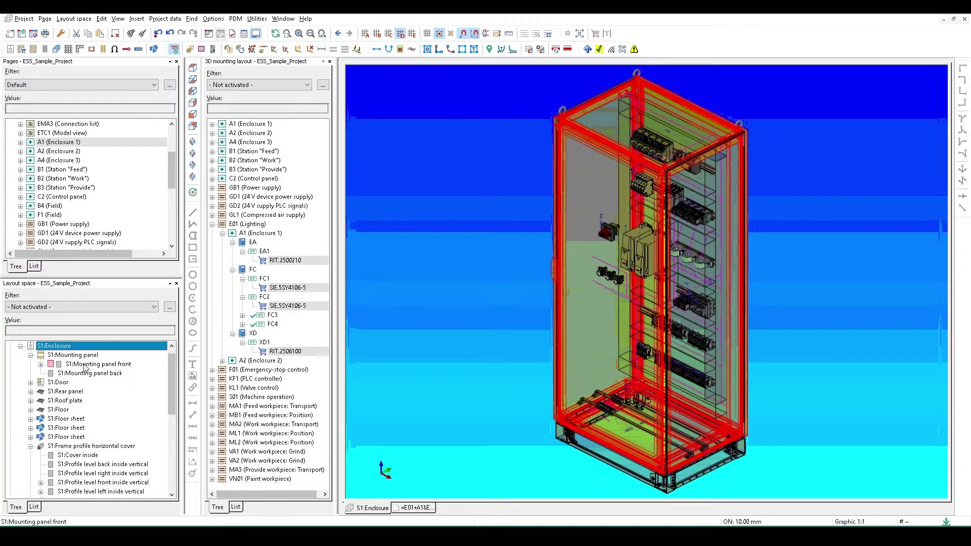
double_click(84, 366)
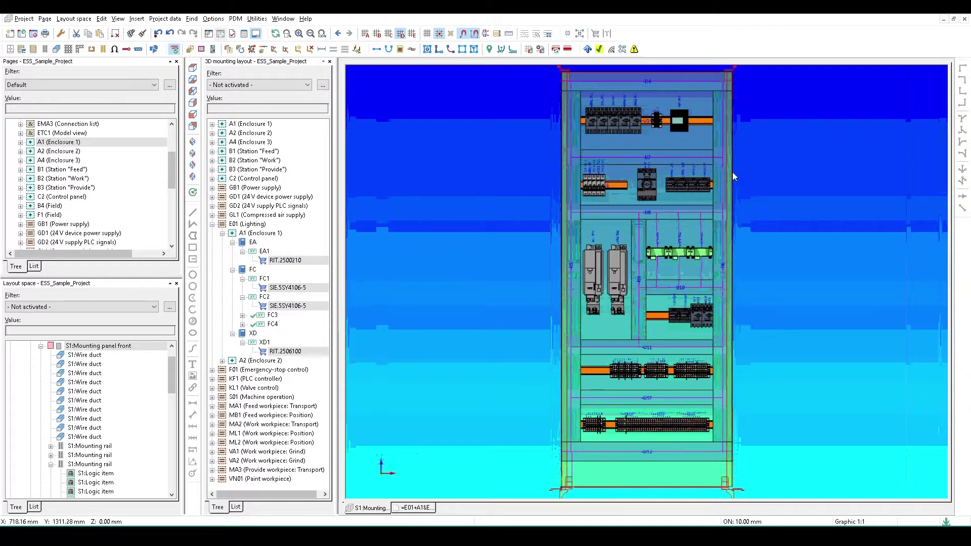
middle_drag(732, 172, 723, 189)
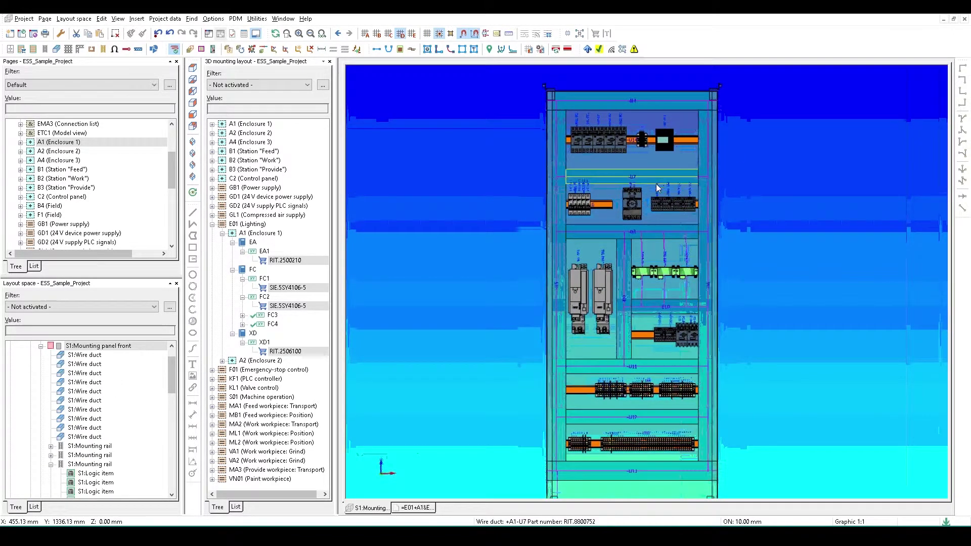
Place the E01 circuit breakers FC1 and FC2 on mounting rail U16, directly beside breaker GD1-FC3
click(294, 287)
ctrl+click(295, 304)
scroll(484, 302, up, 2)
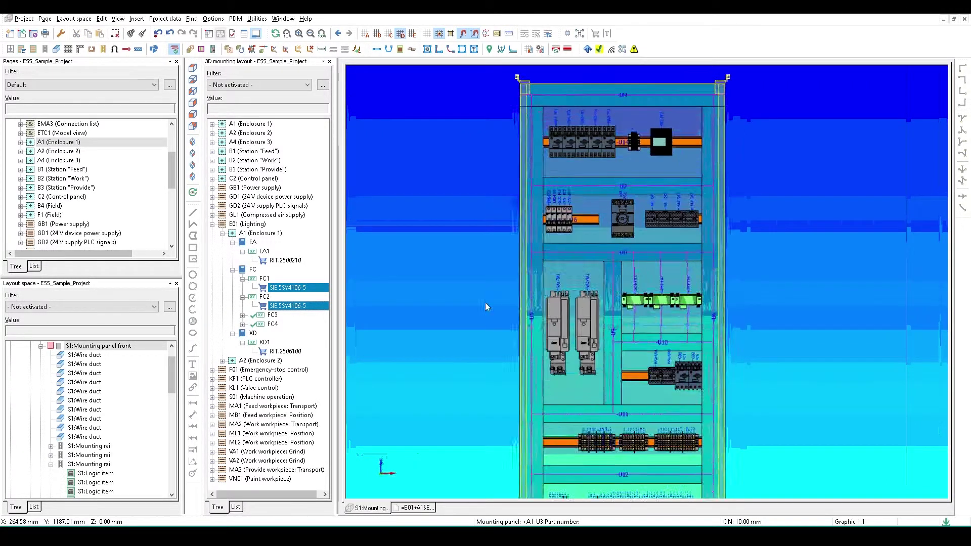
scroll(426, 303, up, 5)
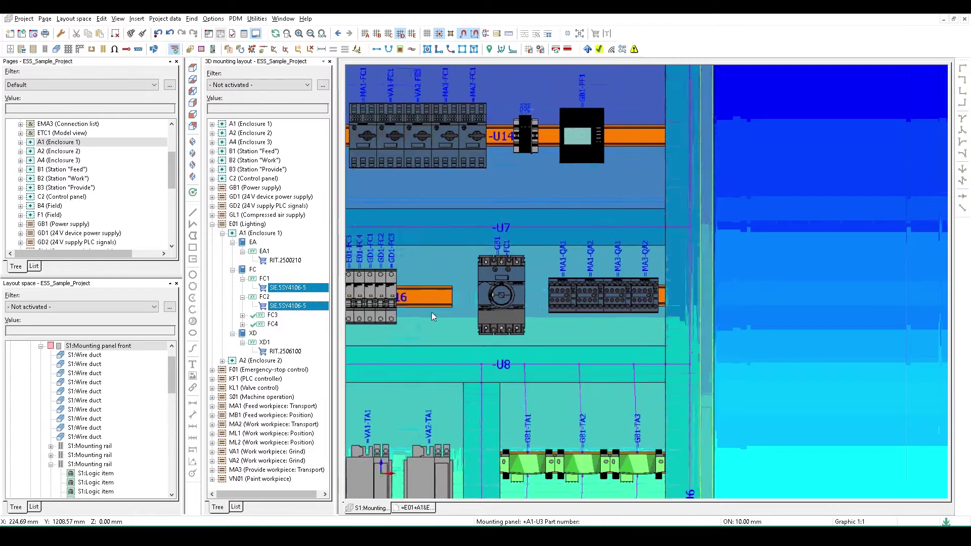
scroll(478, 305, up, 1)
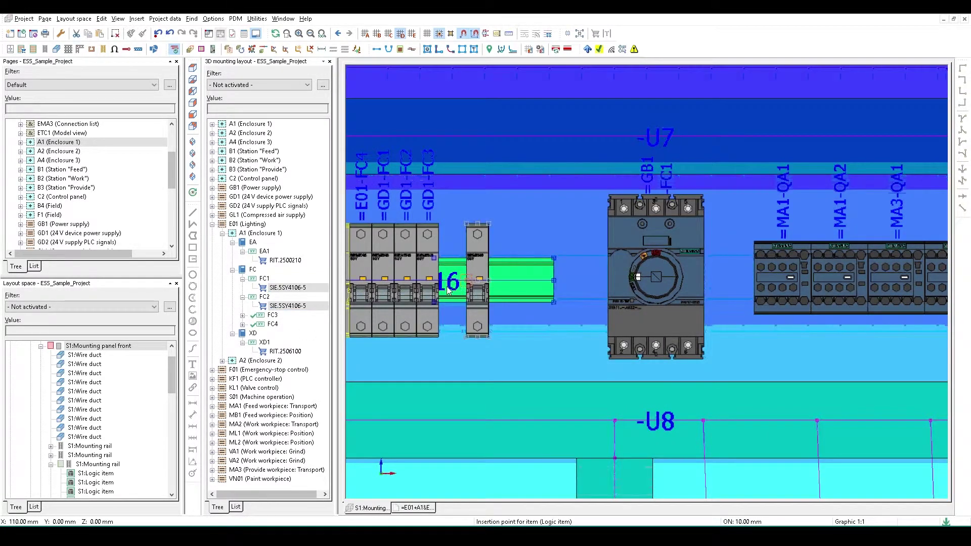
click(441, 285)
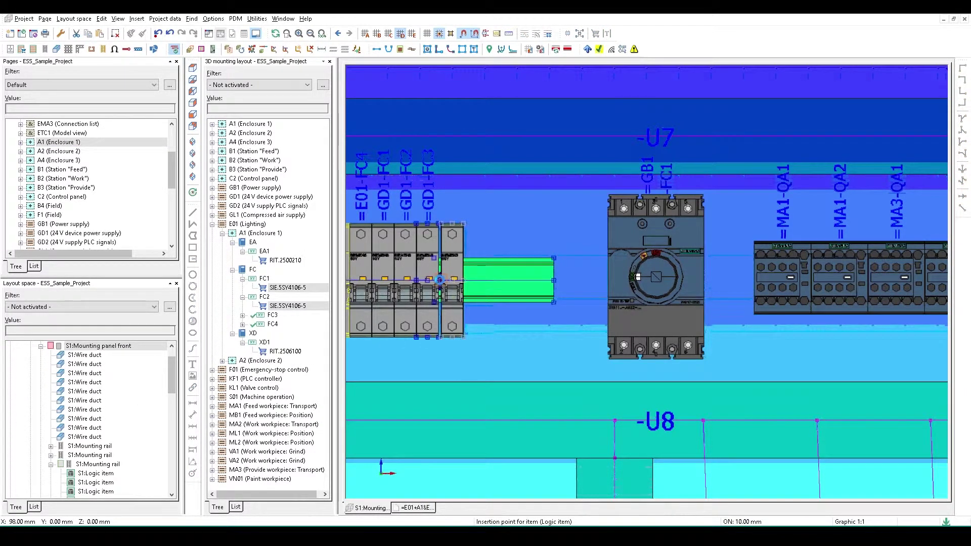
click(440, 281)
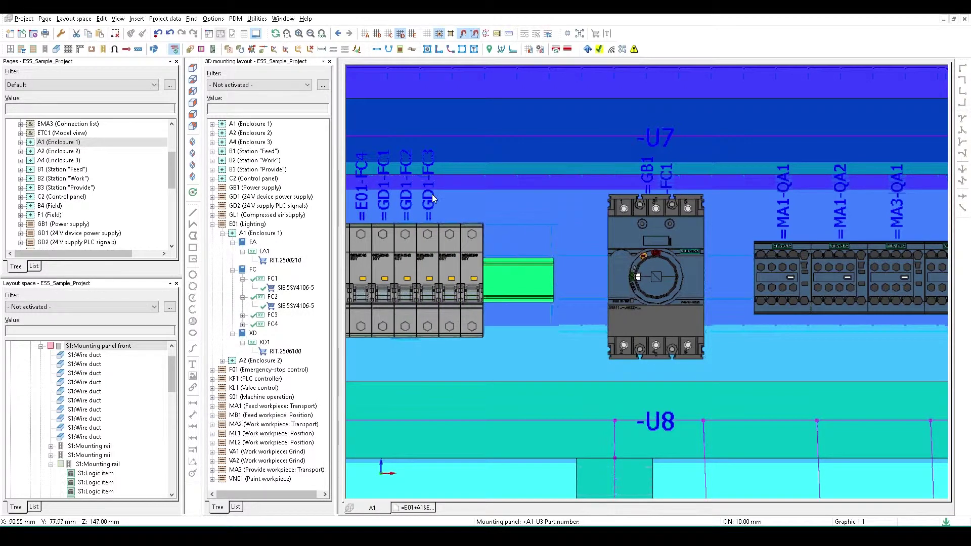
Go from the placed breaker E01-FC1 to its symbol in the schematic, and return to the 3D layout
click(431, 242)
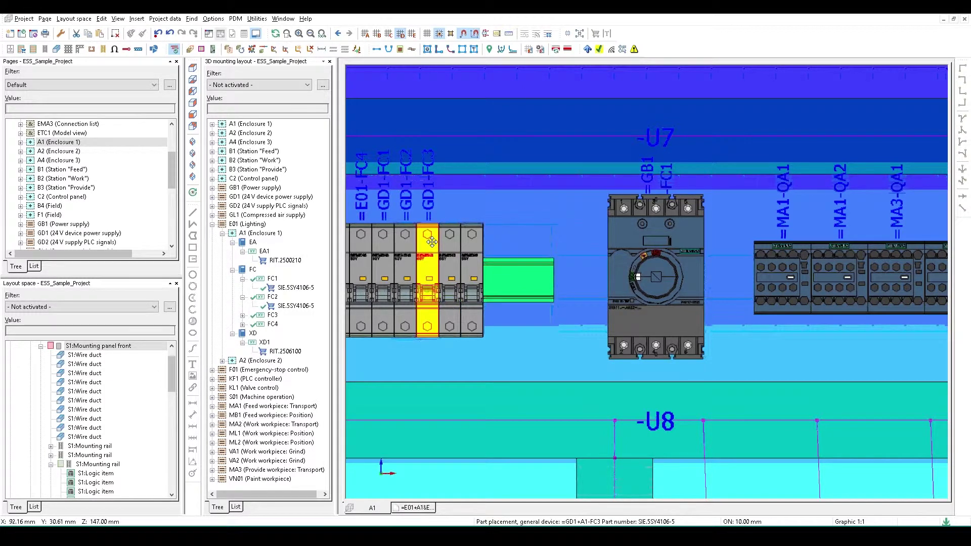
click(475, 251)
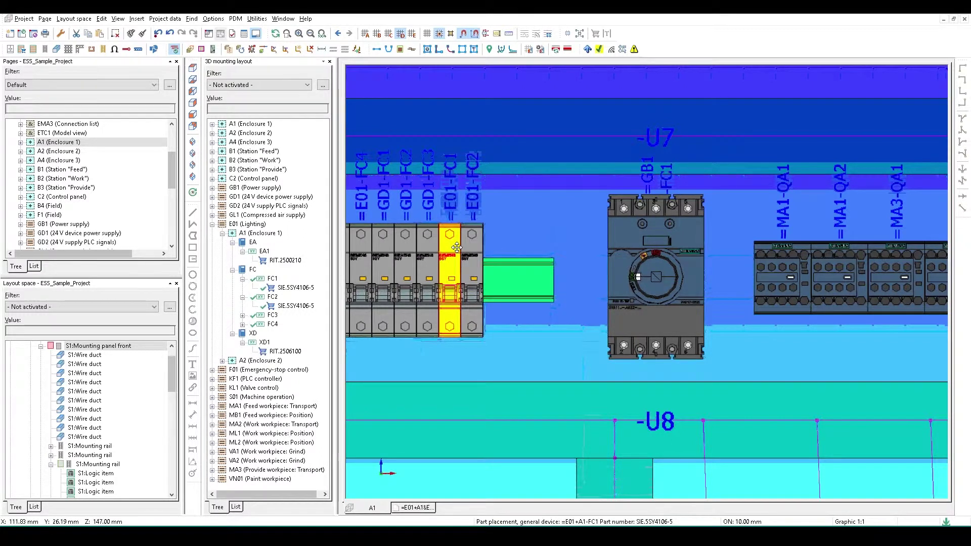
key(ctrl+shift+f)
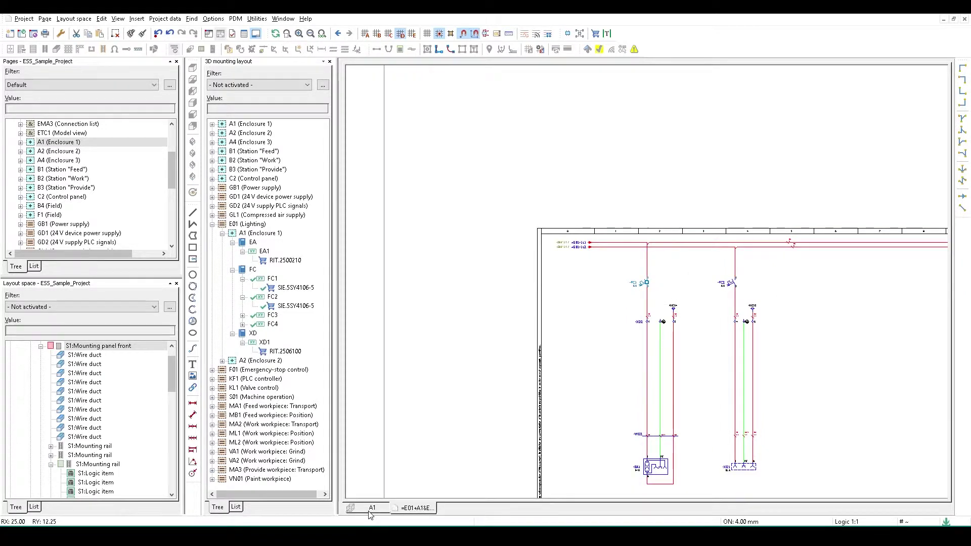
click(382, 511)
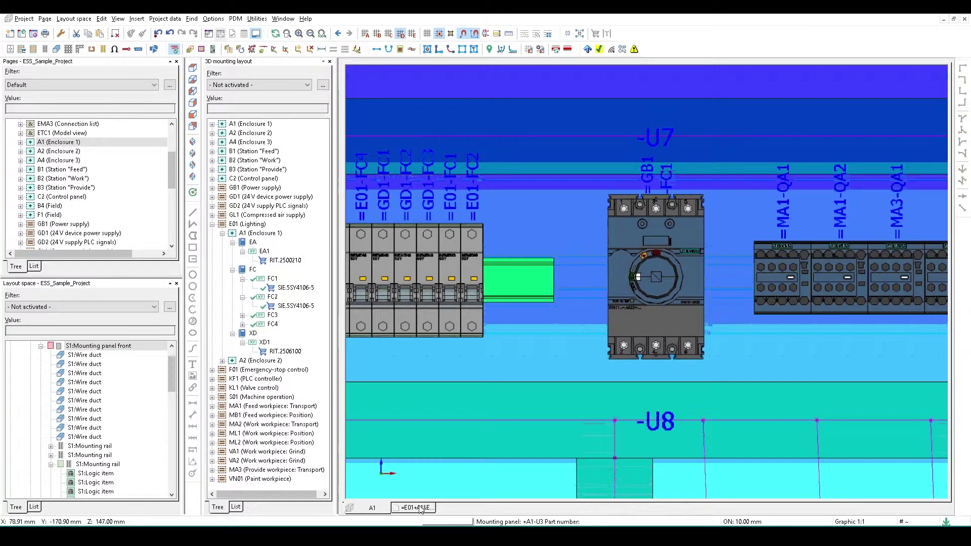
Place the lighting socket E01-XD1 (RIT.2506100) on mounting rail U14 in enclosure A1, beside device GB1-PF1
scroll(527, 367, down, 1)
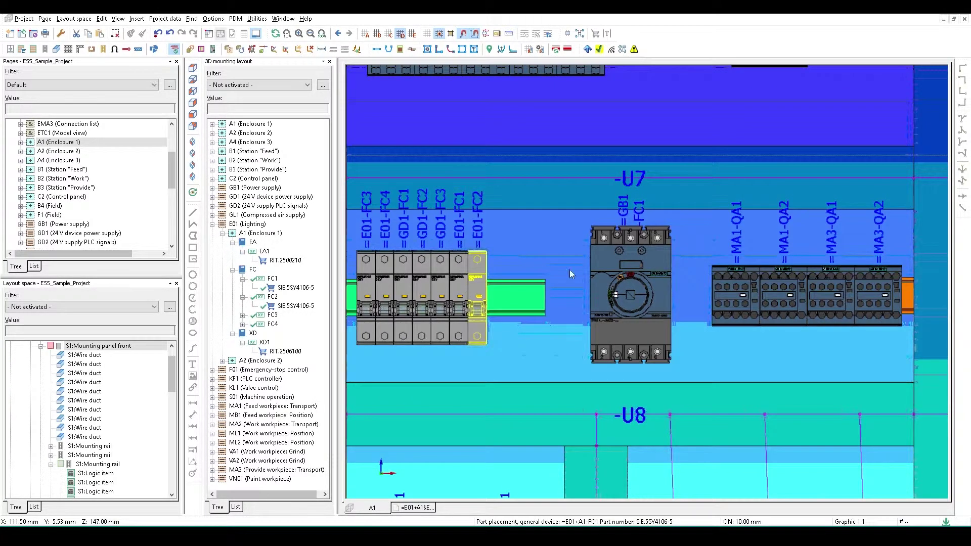
middle_drag(730, 188, 667, 253)
click(281, 352)
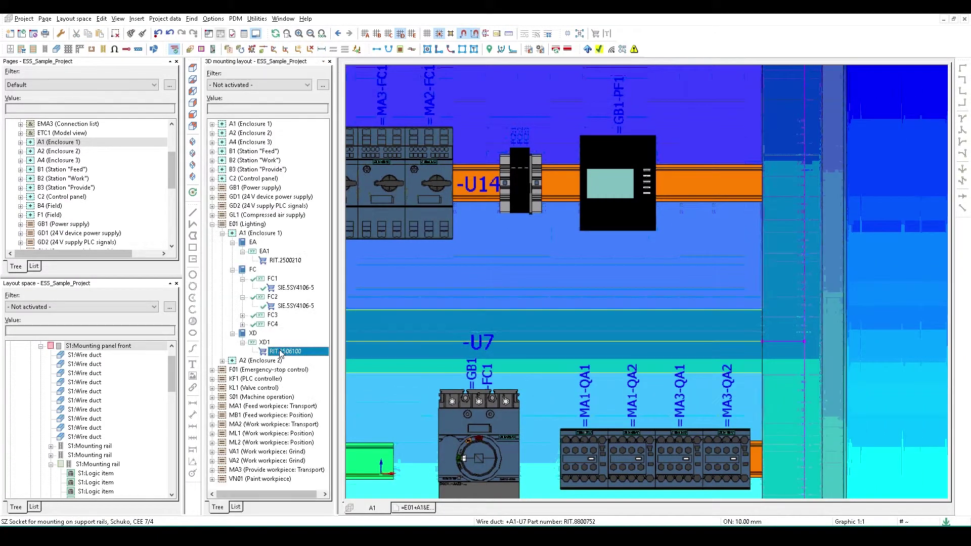
drag(281, 352, 702, 193)
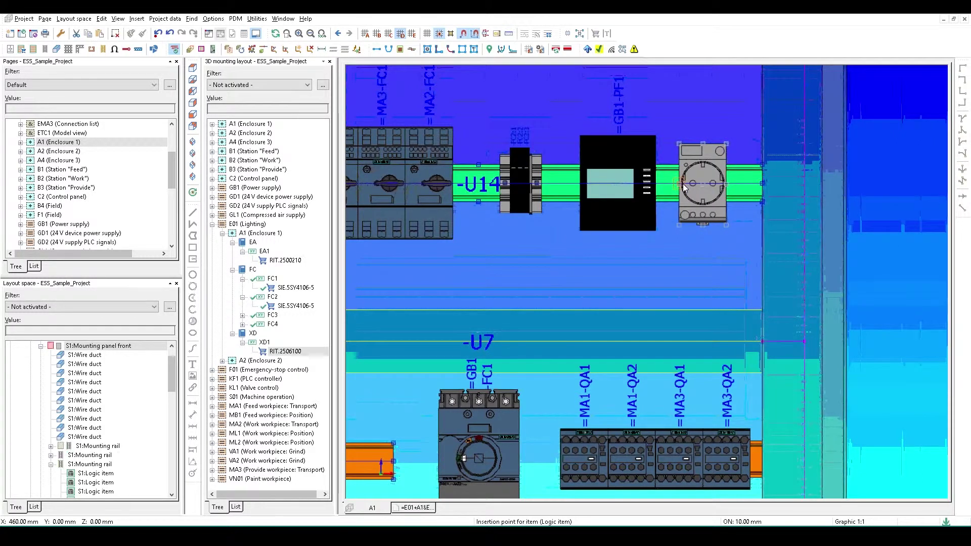
click(682, 187)
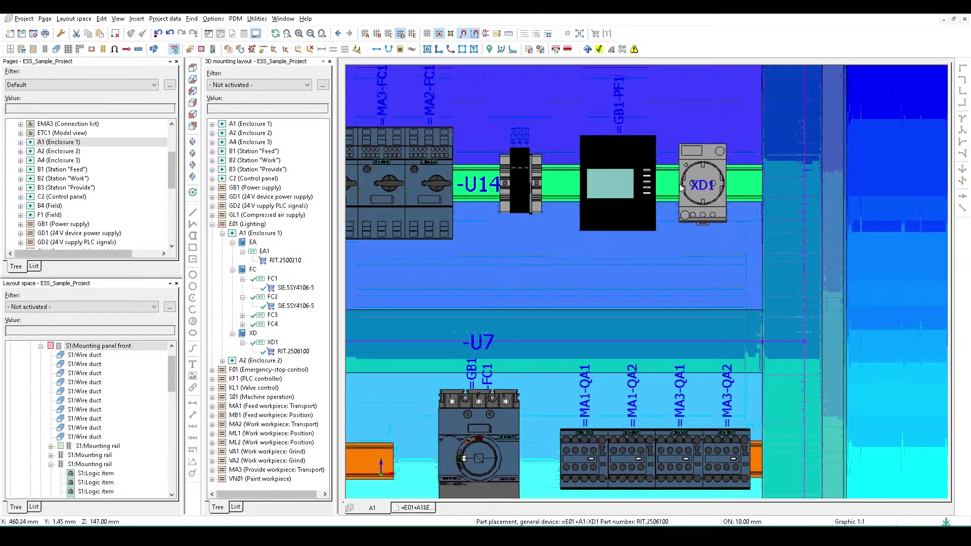
Directly activate the front inside vertical profile level of the enclosure's horizontal cover frame profile as the mounting surface
scroll(678, 185, down, 1)
scroll(668, 202, down, 1)
scroll(666, 201, down, 2)
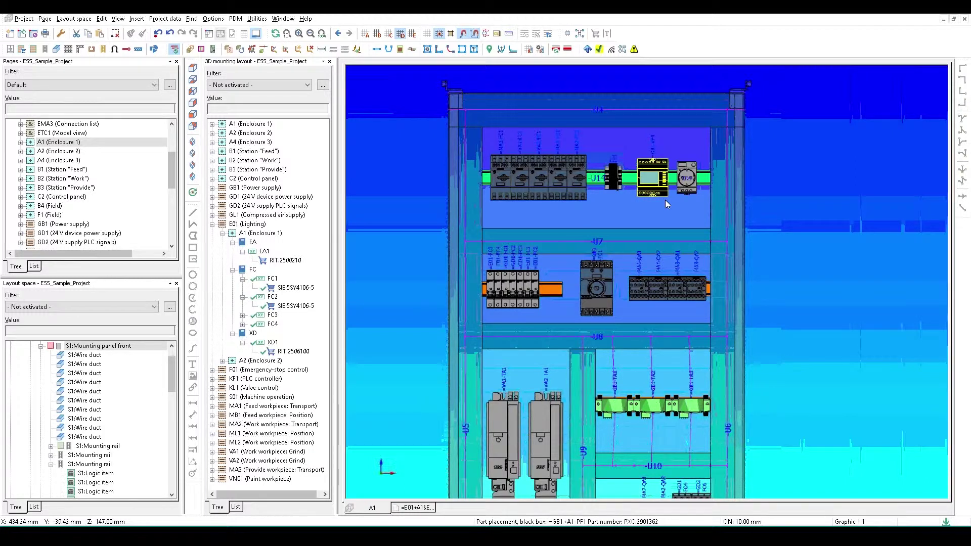
scroll(171, 375, down, 1)
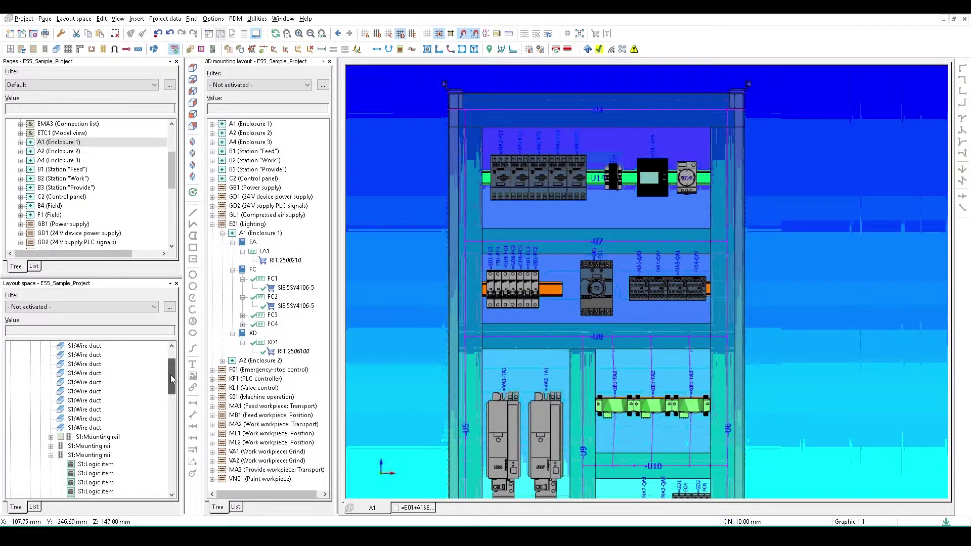
drag(171, 374, 132, 423)
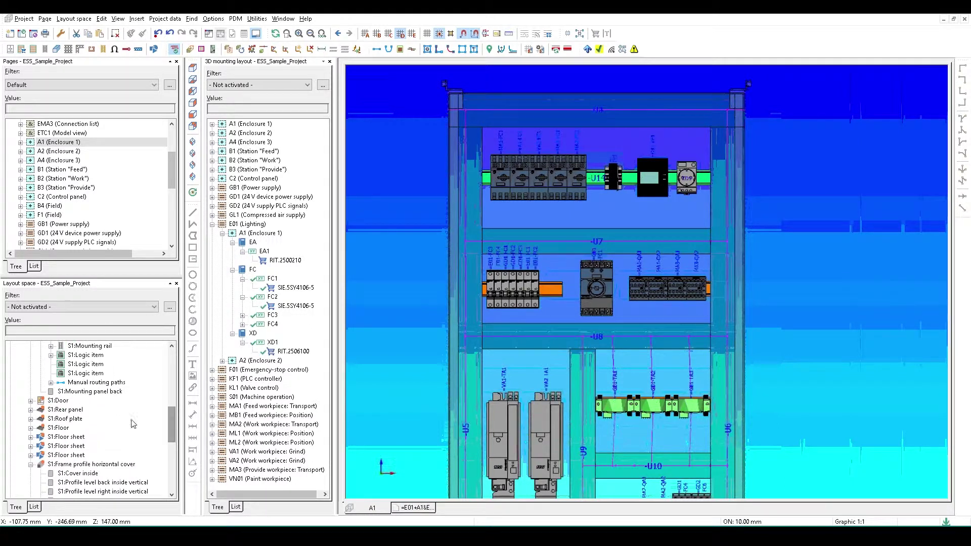
click(80, 464)
scroll(85, 447, down, 4)
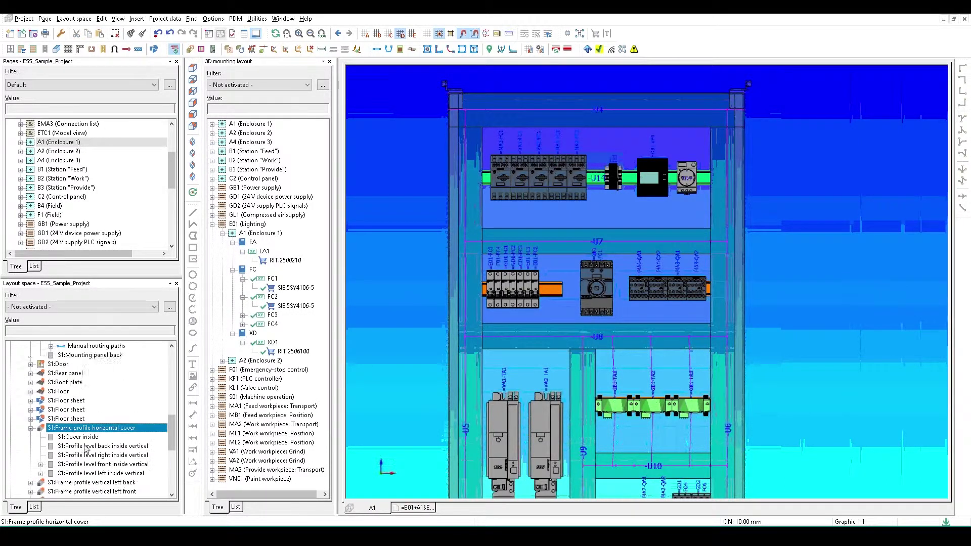
scroll(85, 448, down, 2)
click(75, 448)
right_click(79, 448)
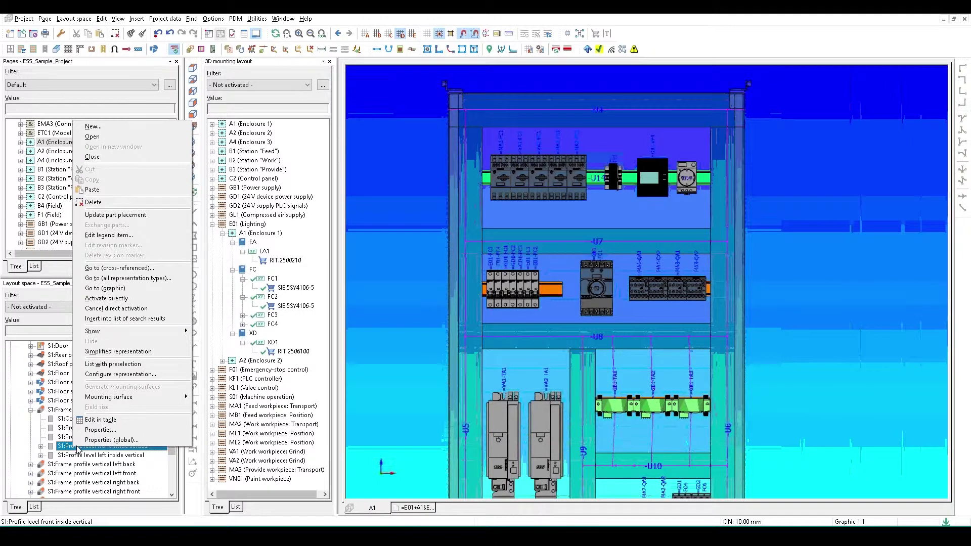
click(122, 299)
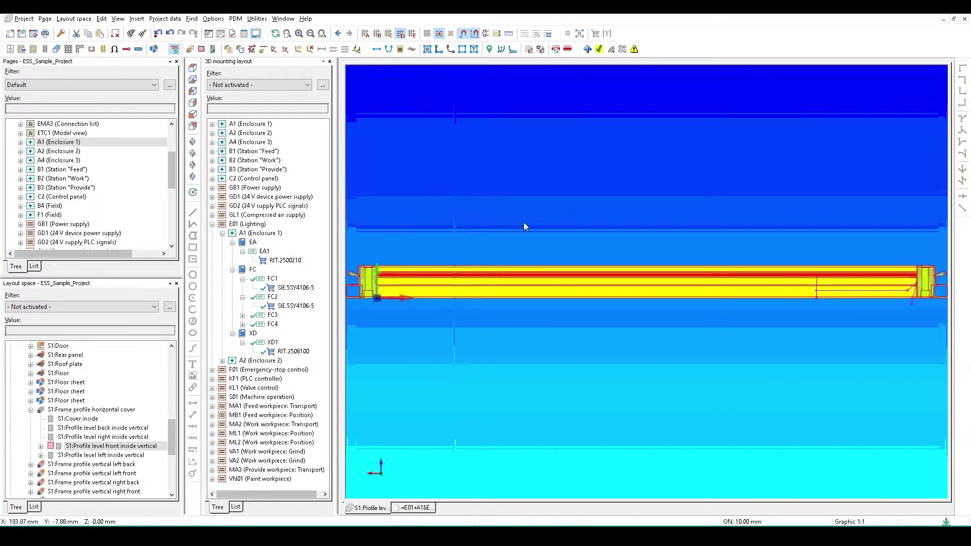
Place the LED system light E01-EA1 (RIT.2500210) on the activated front profile level, turned to lie lengthwise along the frame profile
click(192, 192)
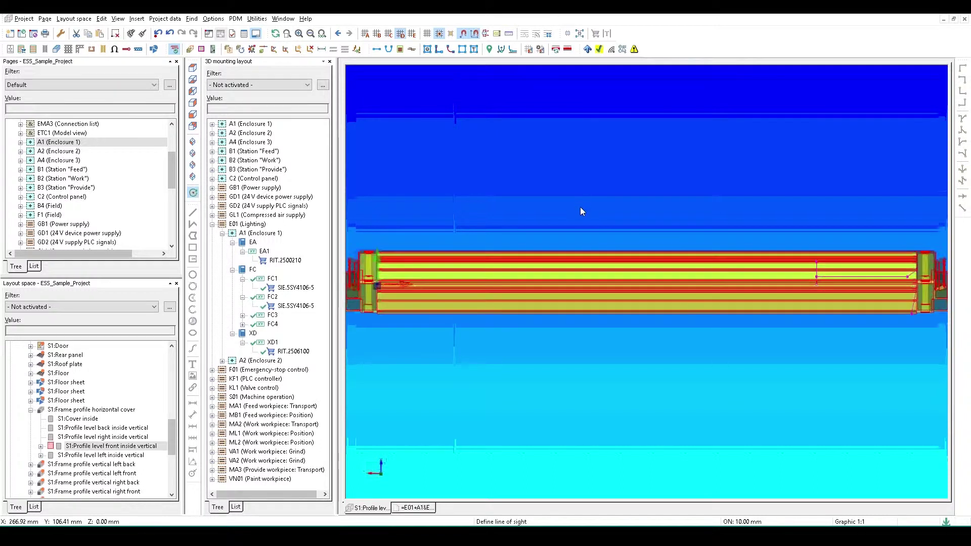
drag(580, 211, 580, 229)
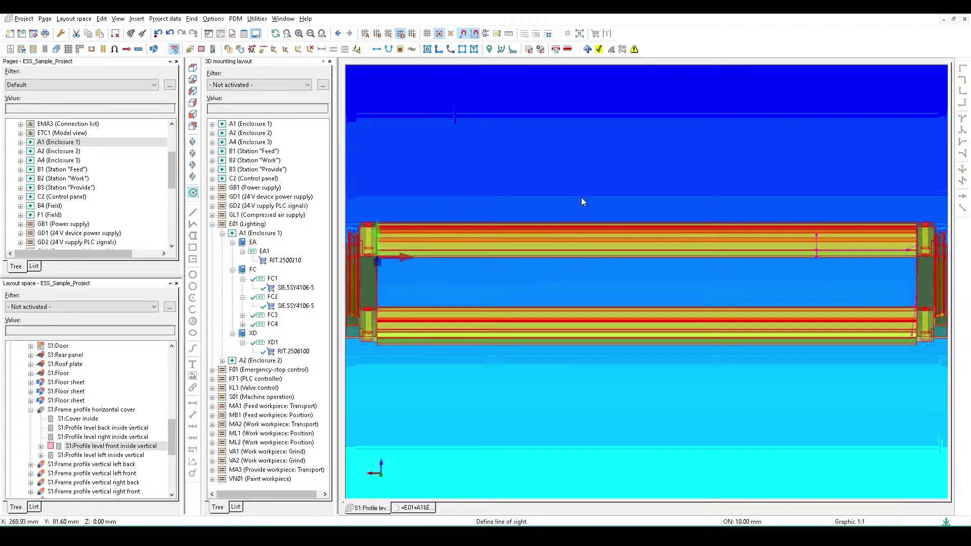
key(Escape)
click(287, 262)
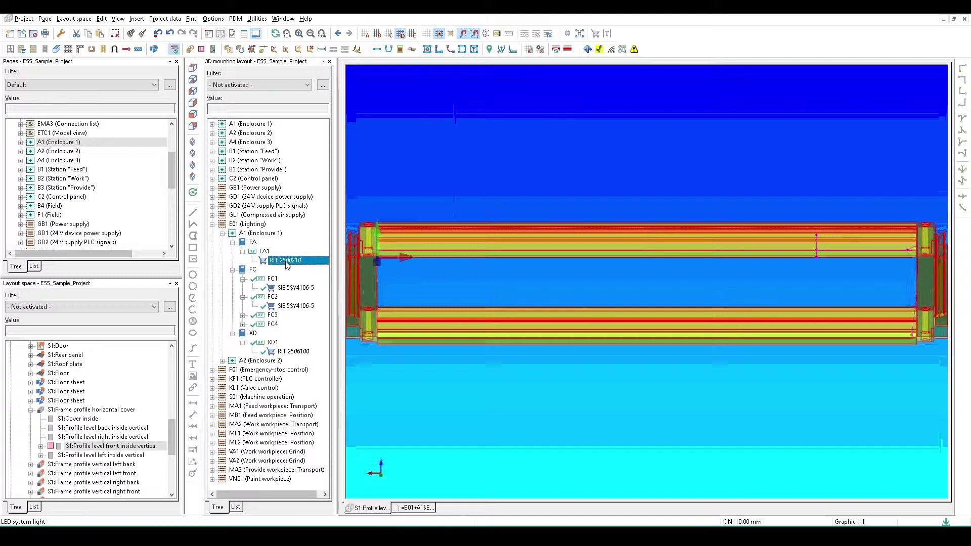
drag(287, 264, 539, 252)
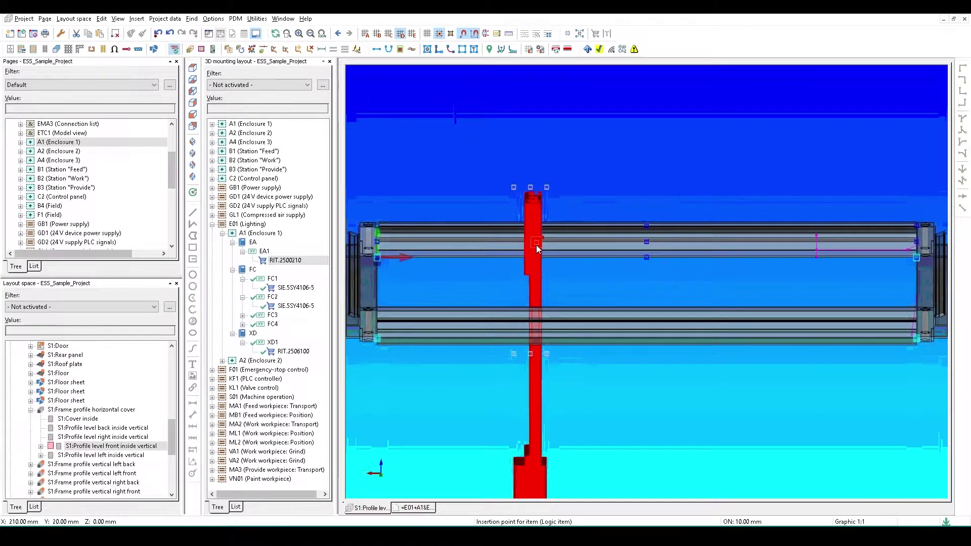
click(536, 244)
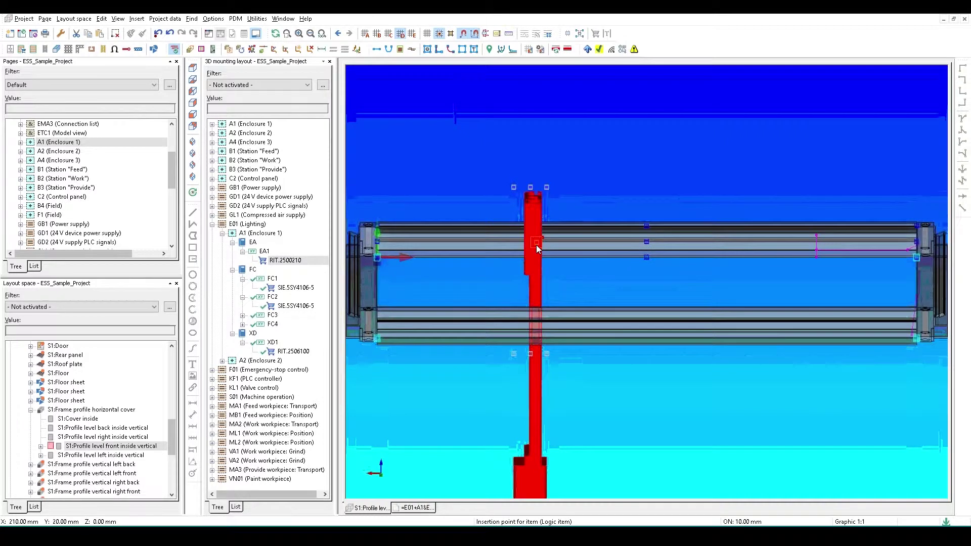
click(536, 245)
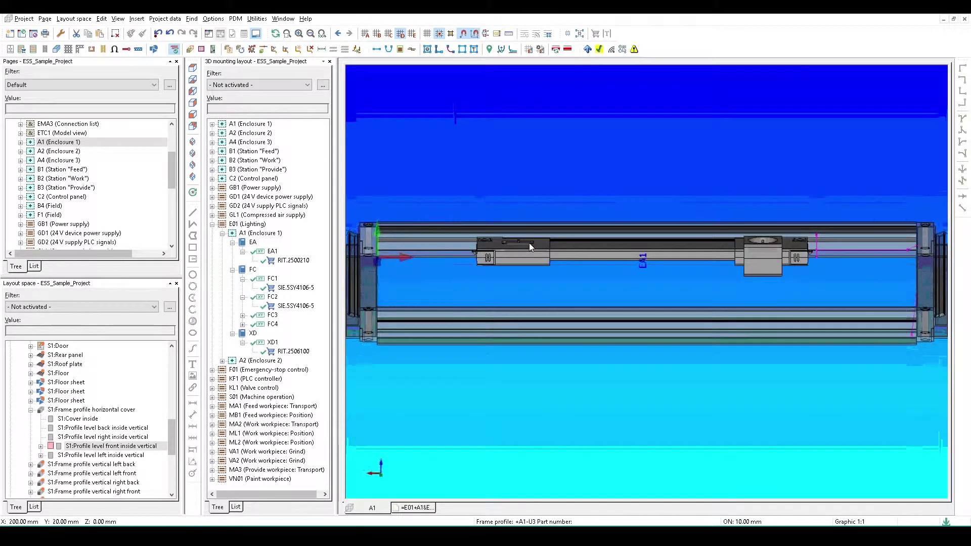
click(539, 271)
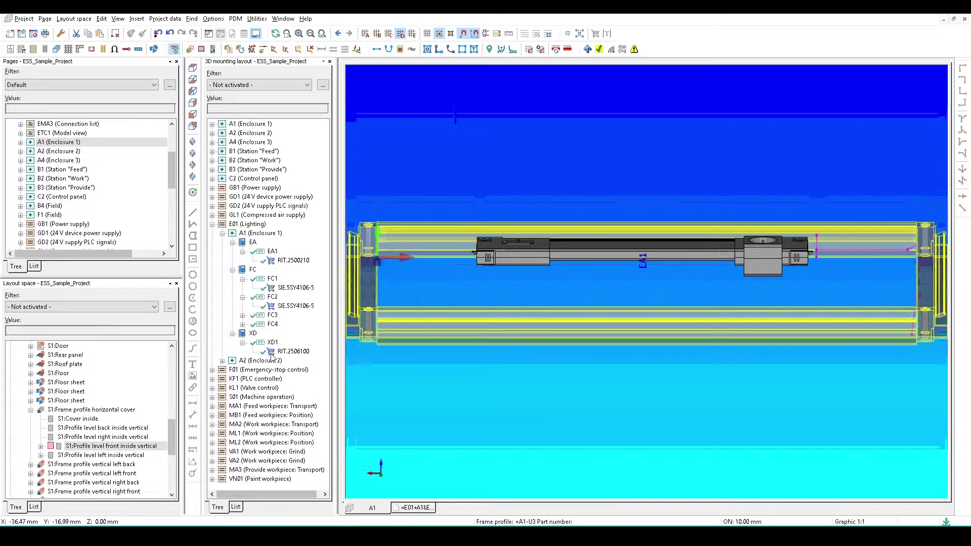